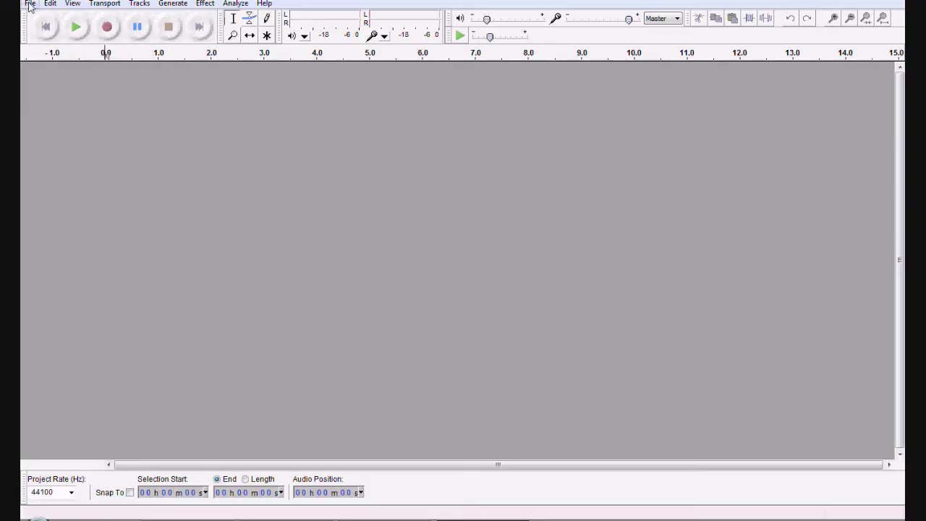
# Confirm Audacity is version 1.3.12-beta in the About box, then bring up File > Import options
pyautogui.click(264, 4)
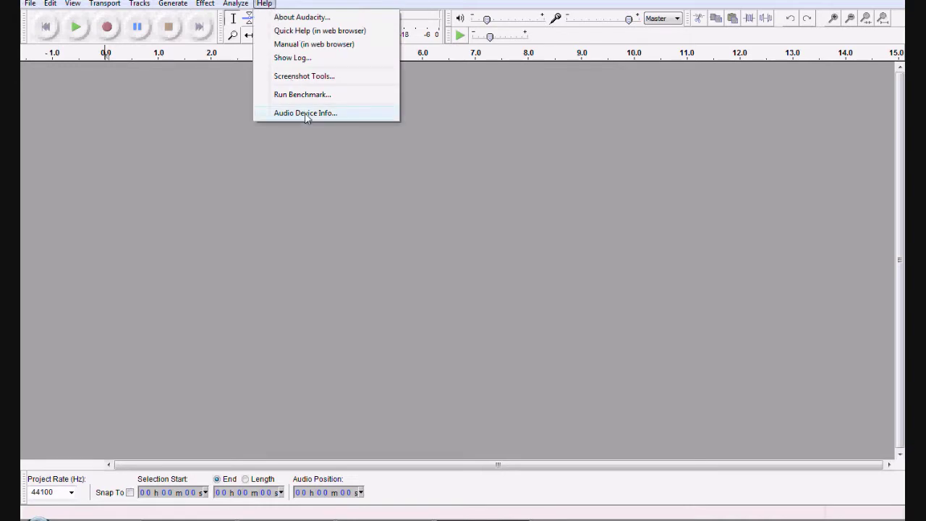
pyautogui.click(306, 18)
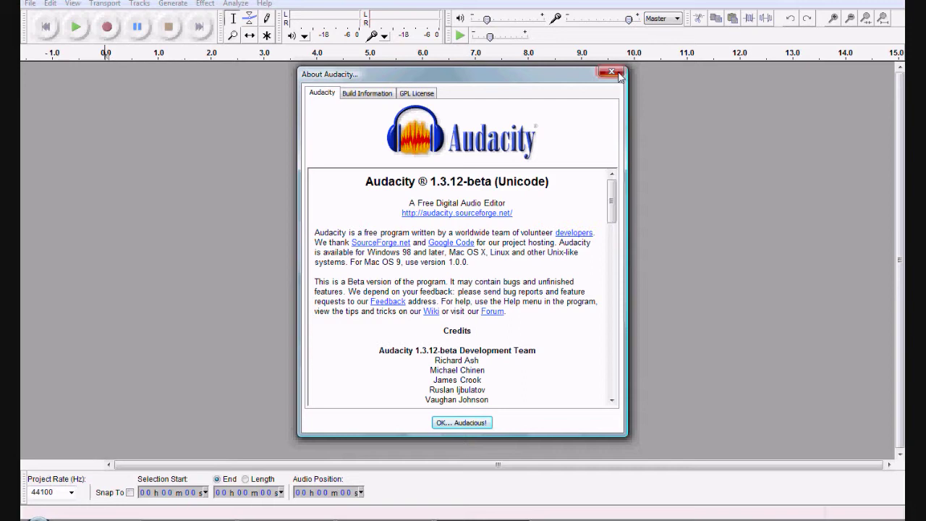
pyautogui.click(443, 423)
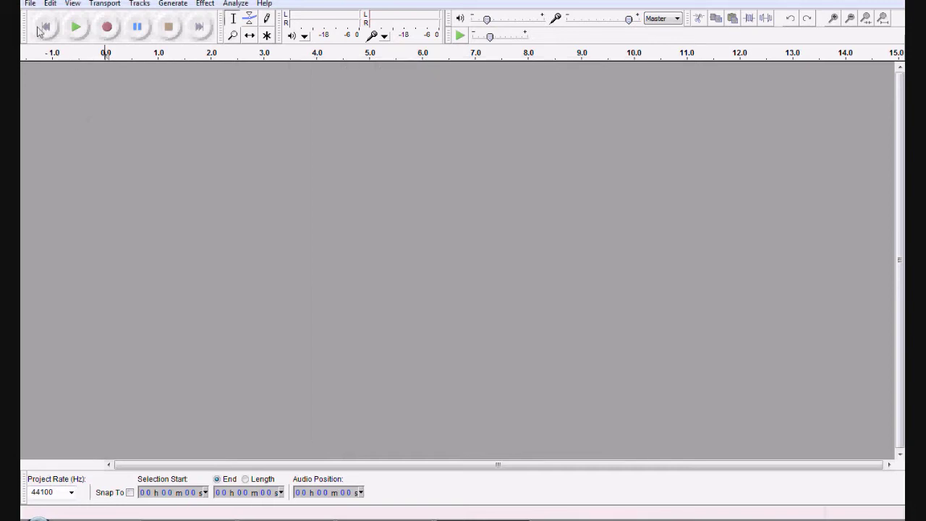
pyautogui.click(31, 5)
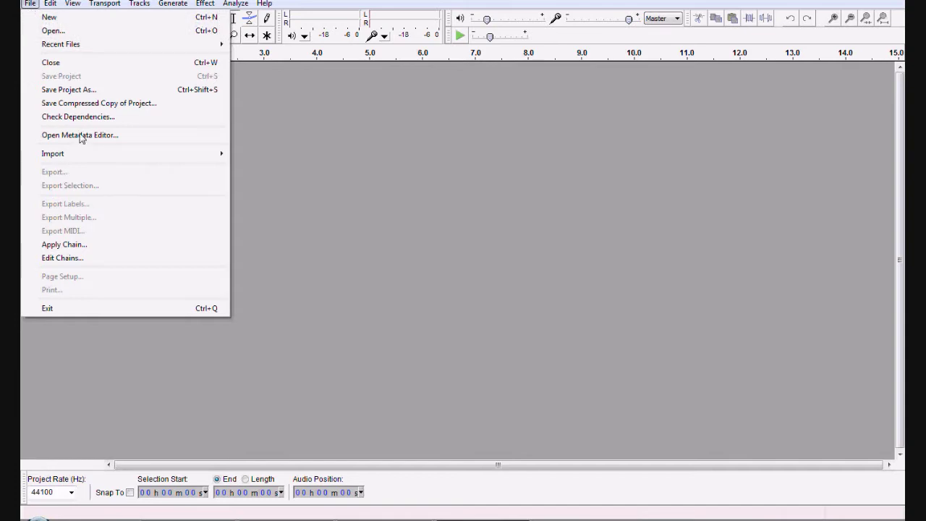
pyautogui.moveTo(86, 158)
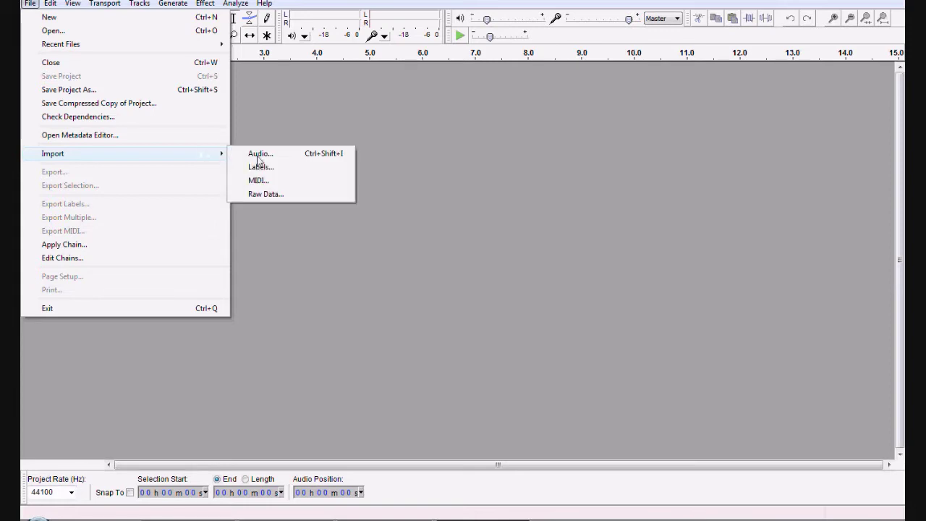
# Import Boxer, Chuckie, Elite and Snapper WAVs from Game Wavs as mono tracks, selecting Boxer
pyautogui.click(258, 155)
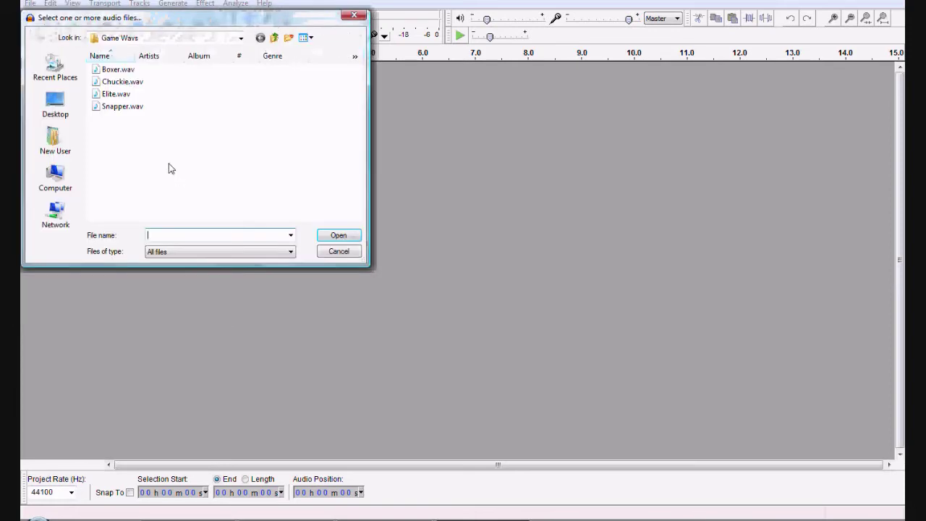
pyautogui.moveTo(176, 173); pyautogui.dragTo(94, 72)
pyautogui.click(338, 236)
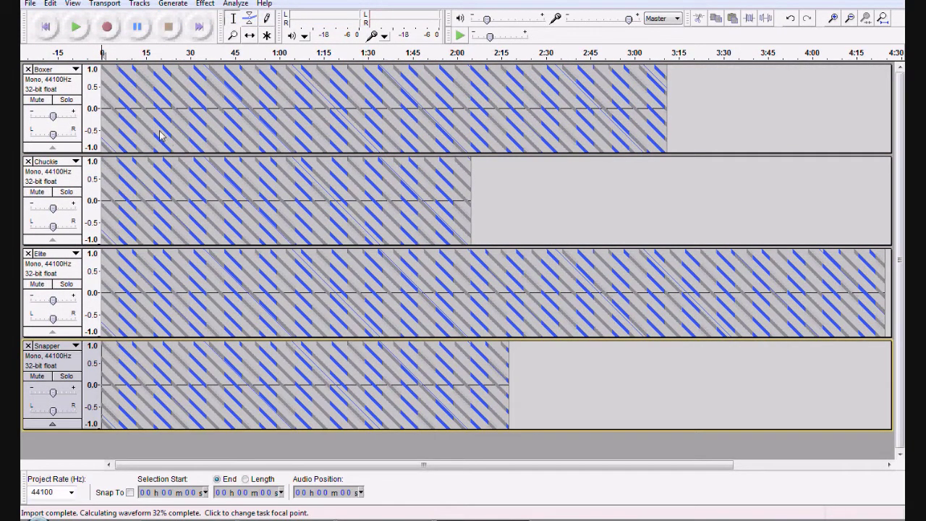
pyautogui.click(65, 88)
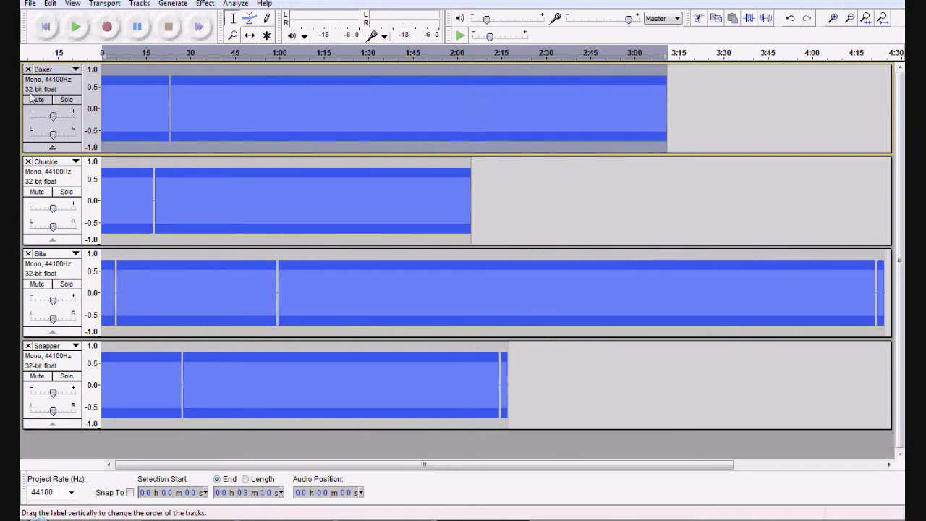
# Play the Boxer track for about 13 seconds, then stop playback
pyautogui.click(78, 28)
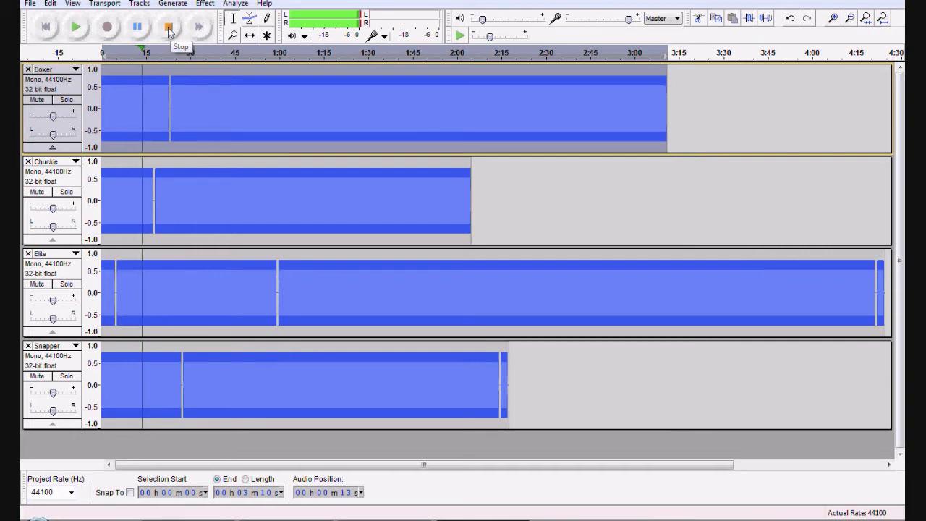
pyautogui.click(169, 28)
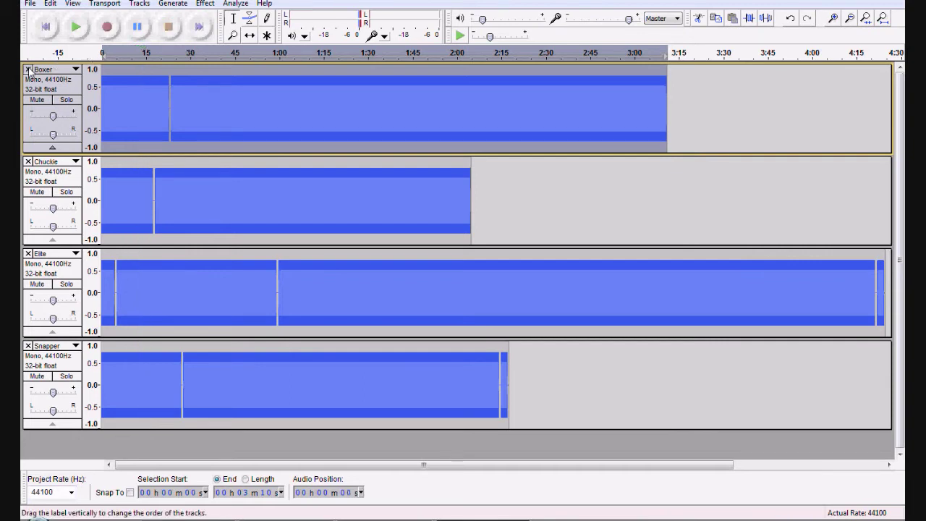
# Remove the Boxer track and test-play the Chuckie track
pyautogui.click(28, 70)
pyautogui.click(52, 89)
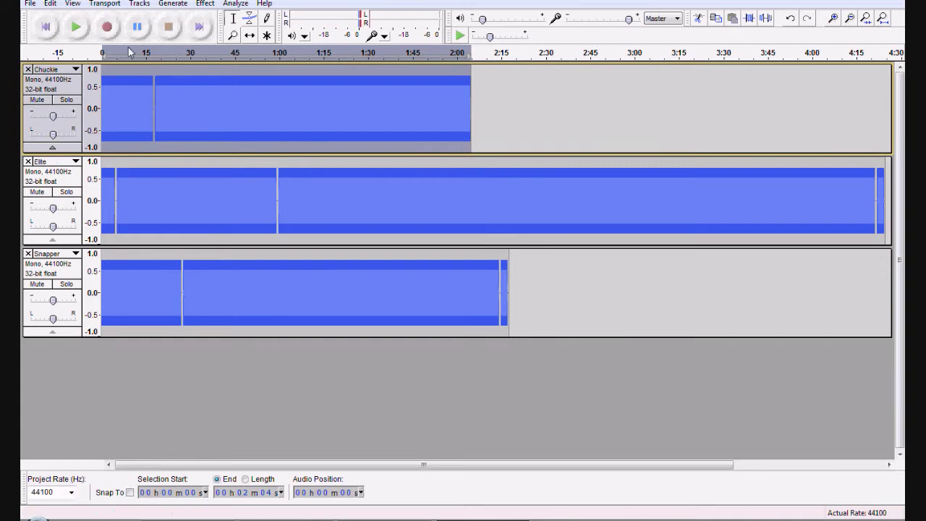
pyautogui.click(78, 31)
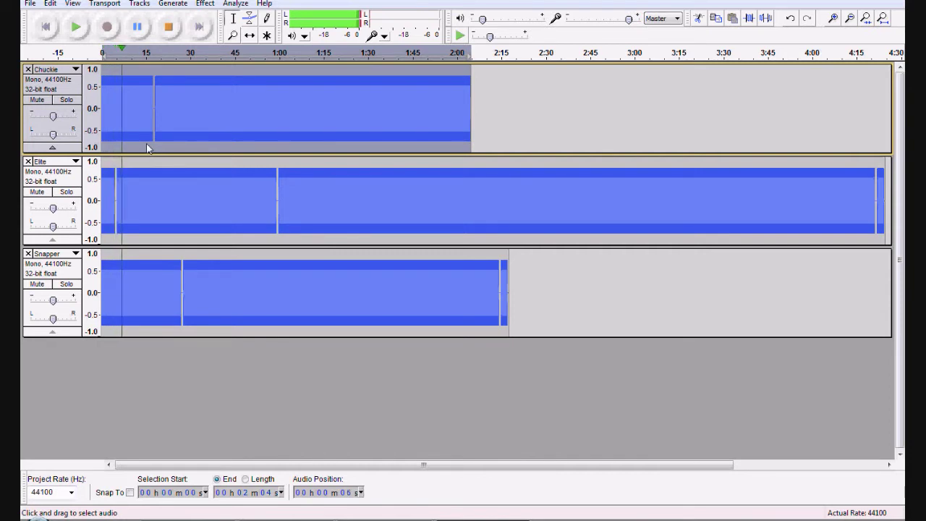
pyautogui.press('space')
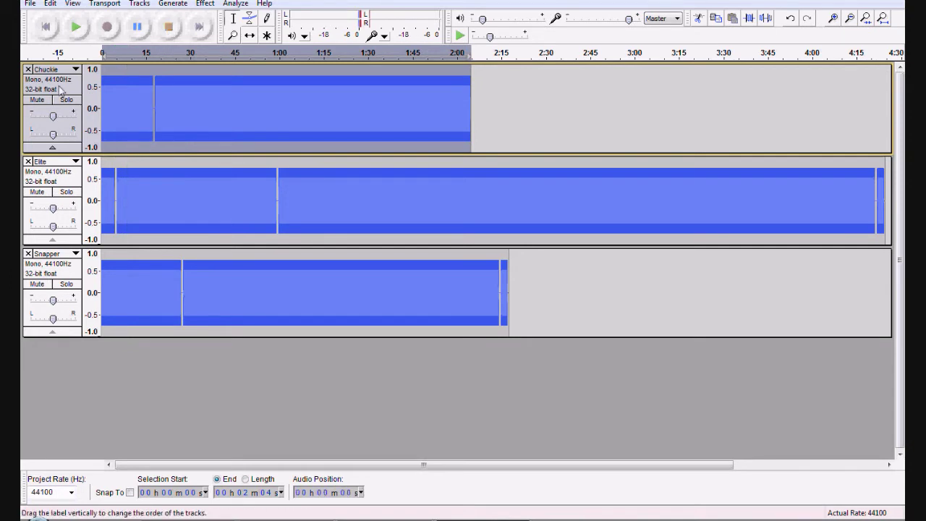
# Remove the Chuckie track and test-play the Elite track
pyautogui.click(28, 69)
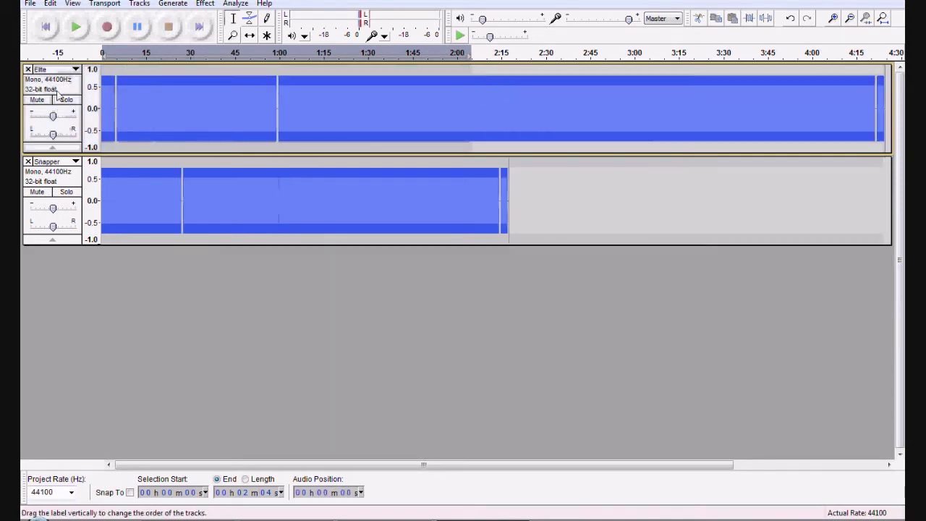
pyautogui.click(58, 94)
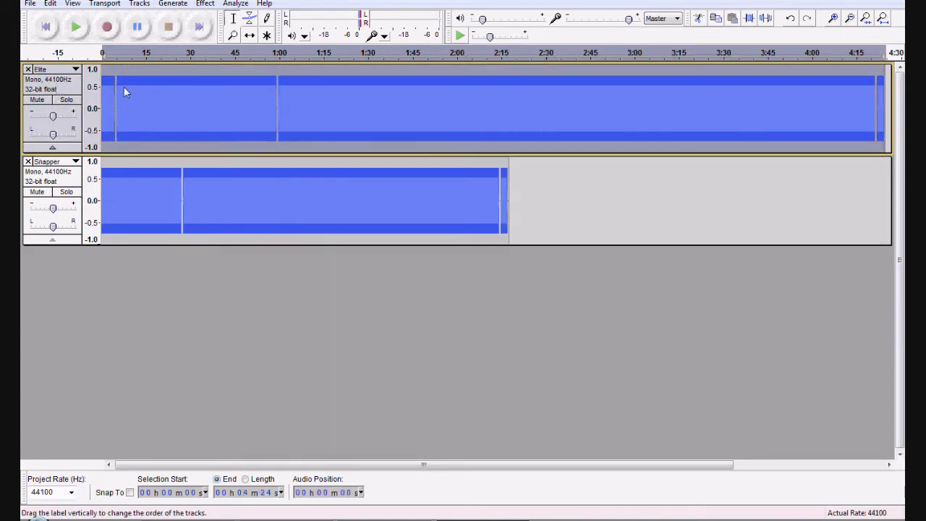
pyautogui.click(78, 32)
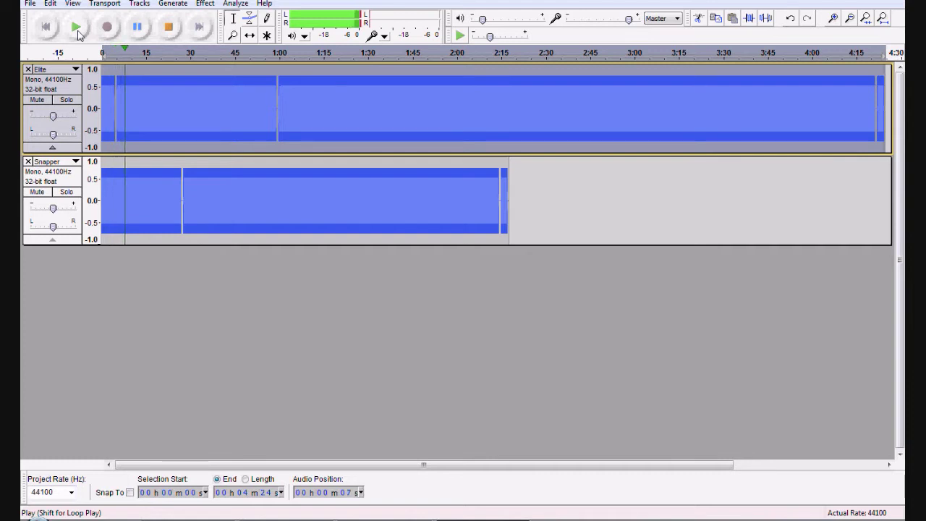
pyautogui.click(167, 28)
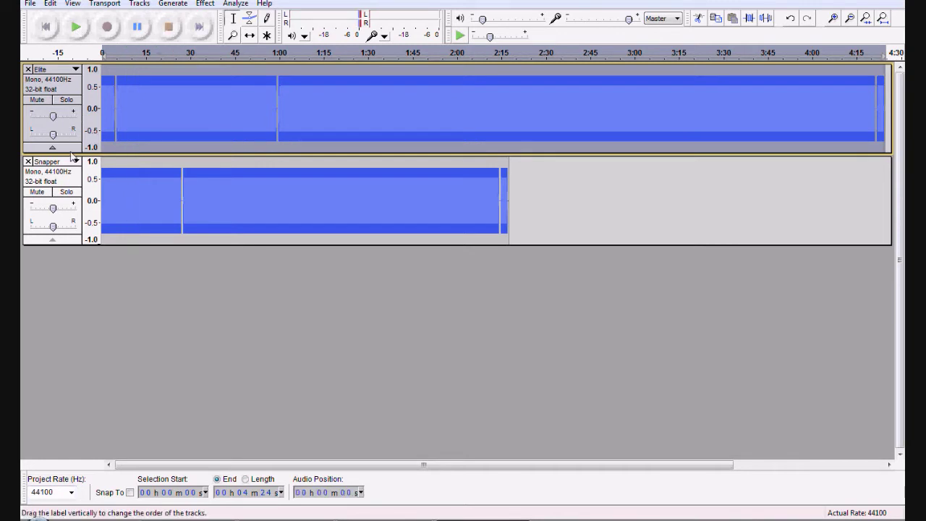
# Remove the Elite track, test-play Snapper, then close Audacity without saving changes
pyautogui.click(27, 70)
pyautogui.click(63, 93)
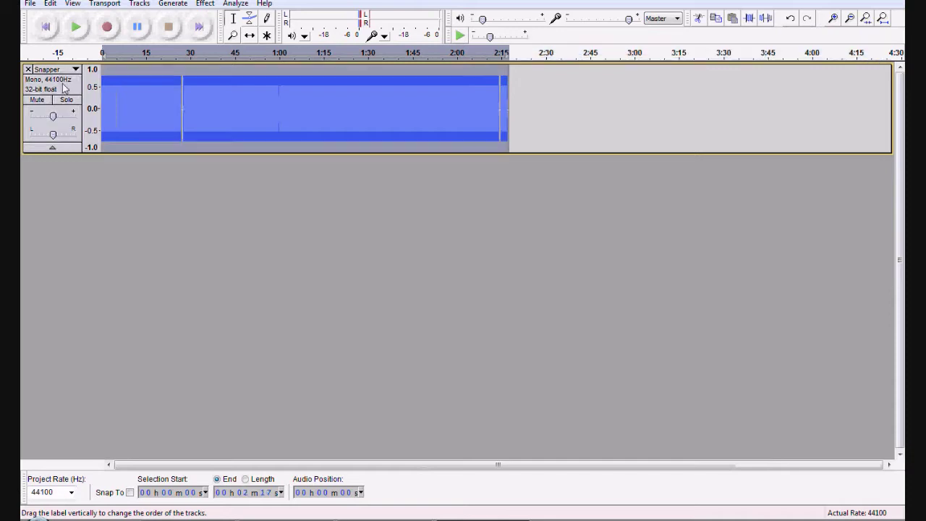
pyautogui.click(79, 28)
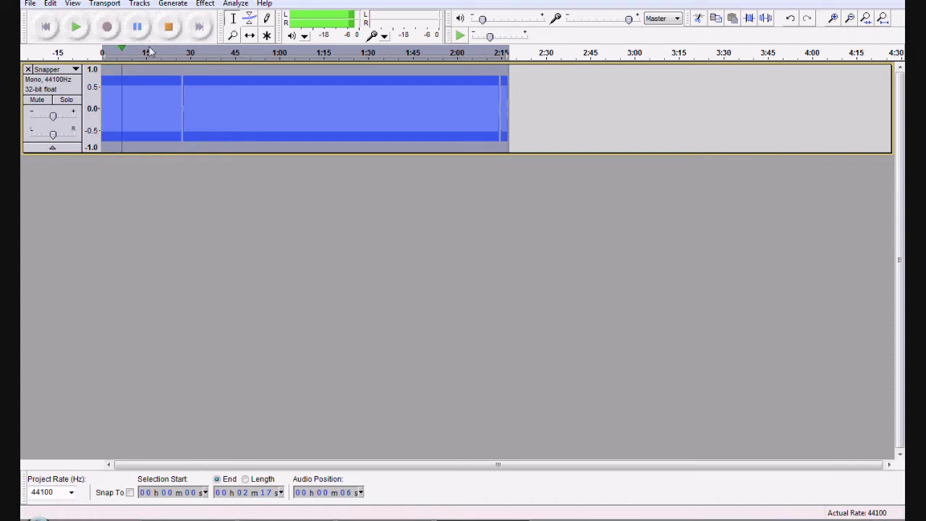
pyautogui.click(171, 30)
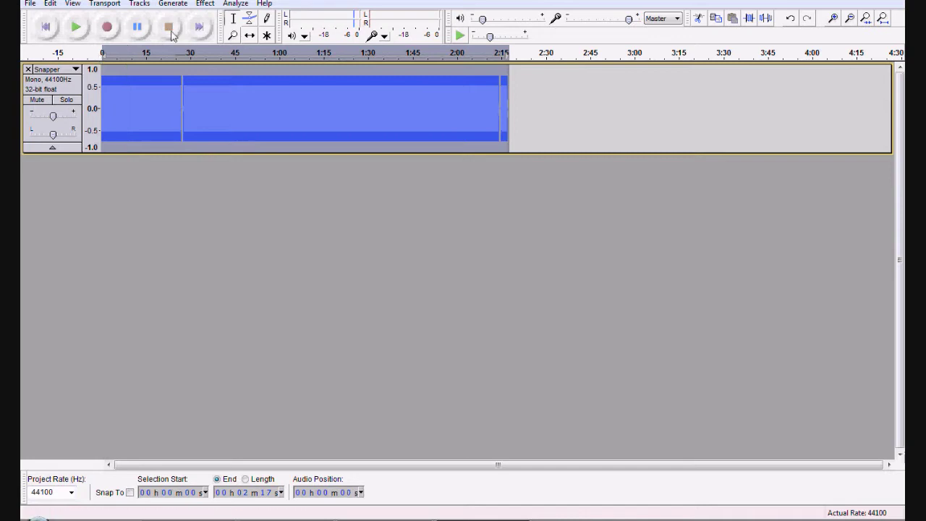
pyautogui.click(858, 2)
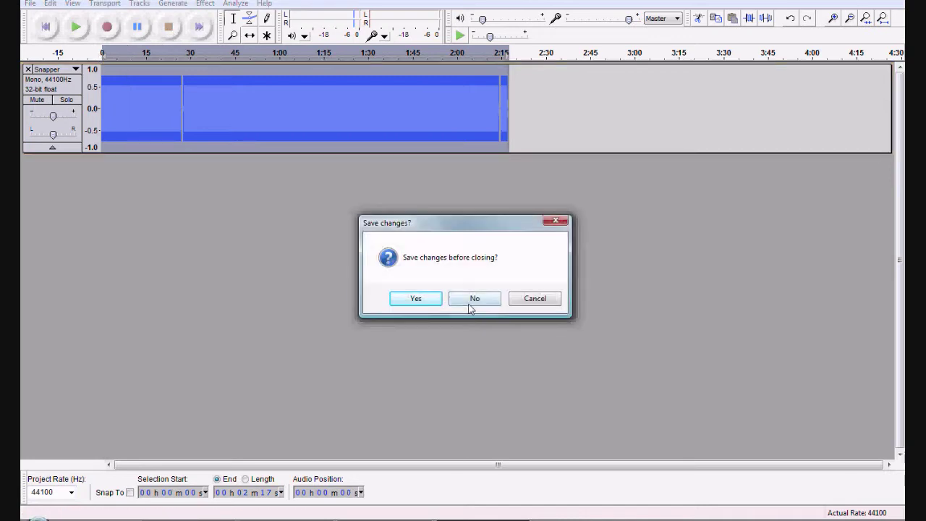
pyautogui.click(471, 303)
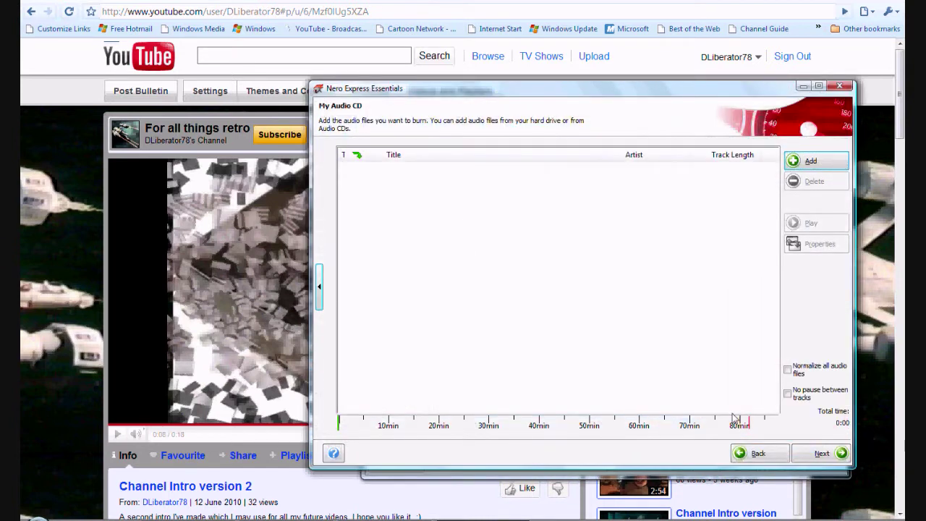
# Add the four WAV files from C:\Game Tapes2CD\Acorn\Game Wavs as audio CD tracks
pyautogui.click(814, 168)
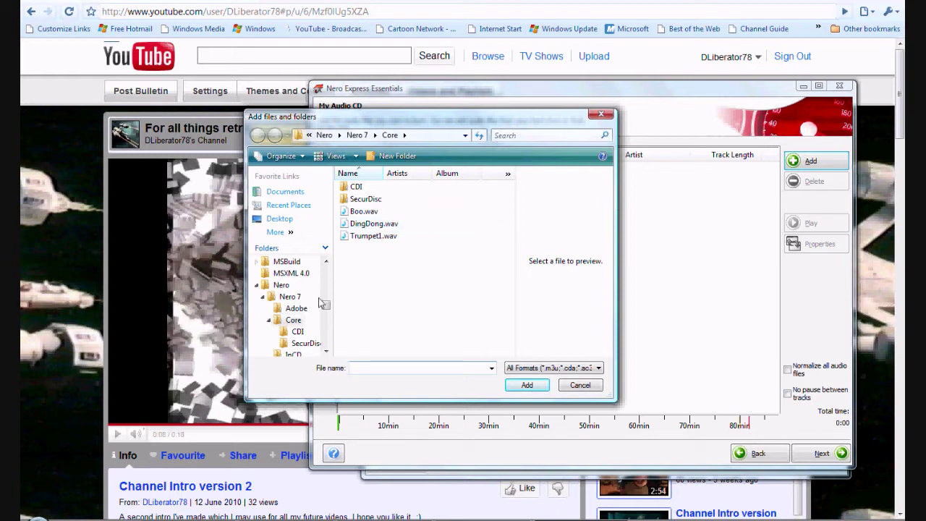
pyautogui.scroll(10, 323, 304)
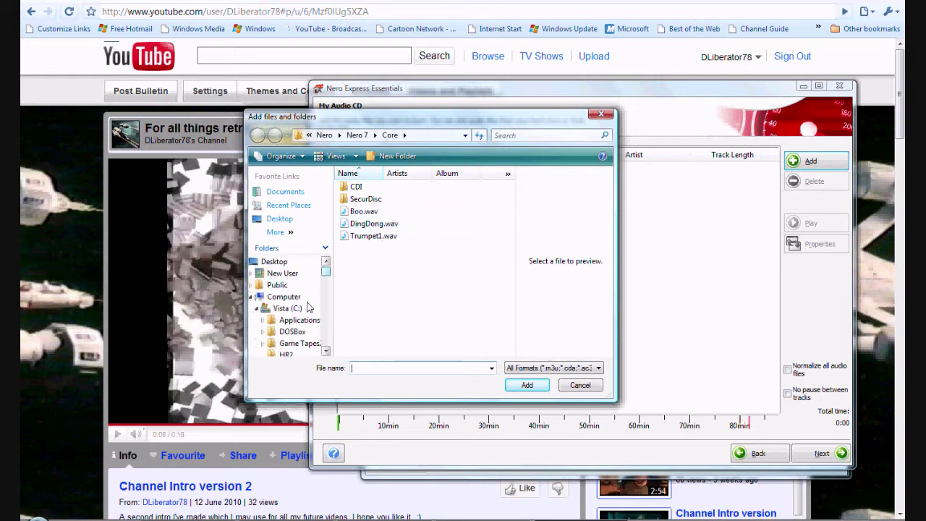
pyautogui.click(294, 310)
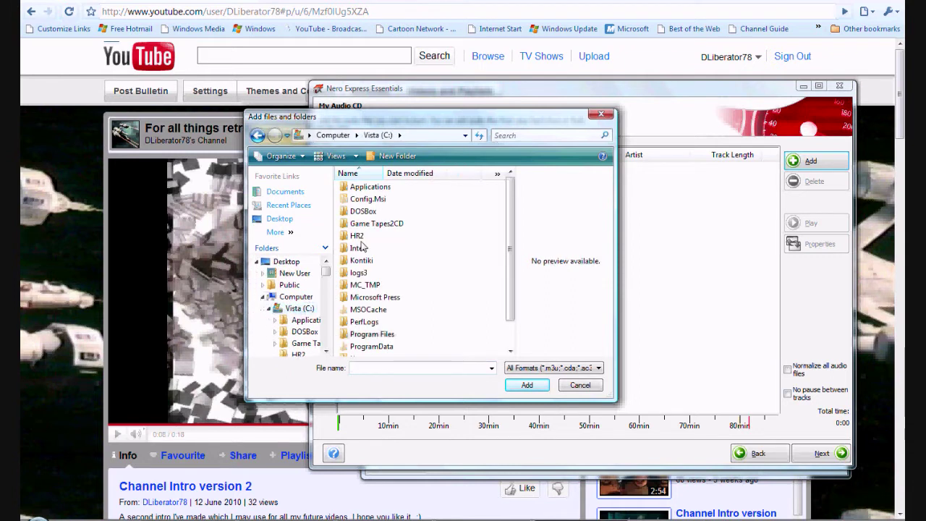
pyautogui.doubleClick(366, 225)
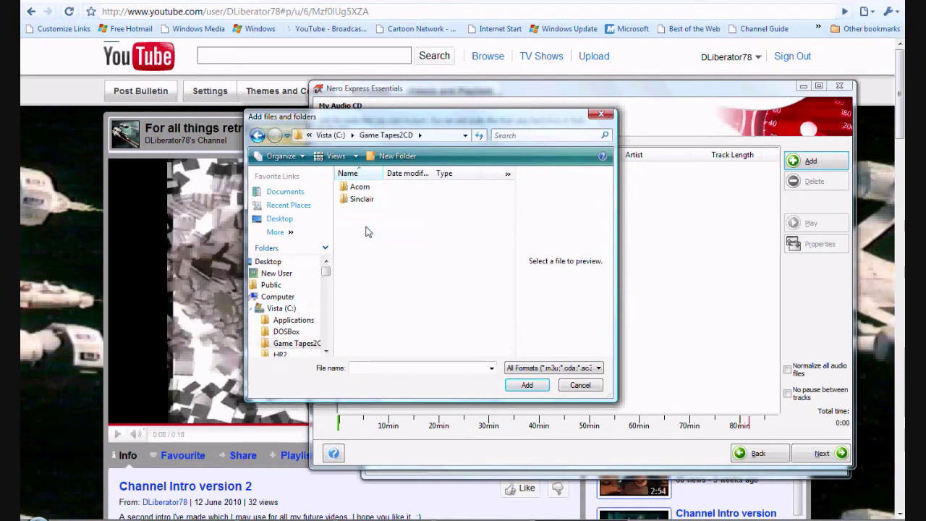
pyautogui.doubleClick(360, 188)
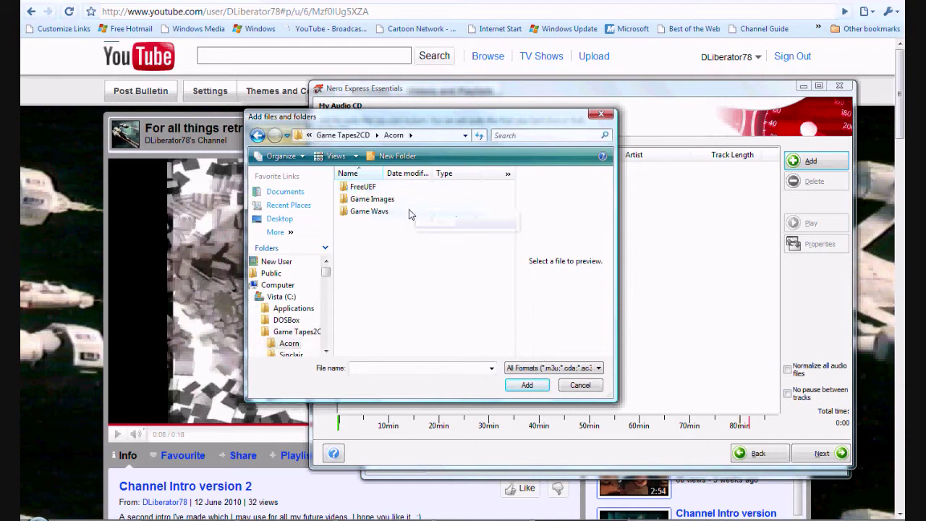
pyautogui.doubleClick(409, 210)
pyautogui.moveTo(381, 229); pyautogui.dragTo(341, 181)
pyautogui.click(527, 388)
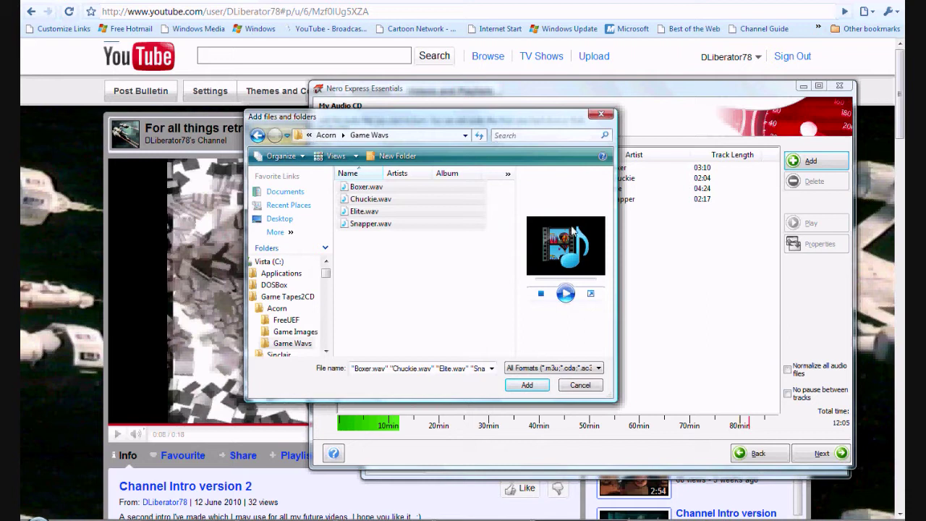
pyautogui.click(602, 117)
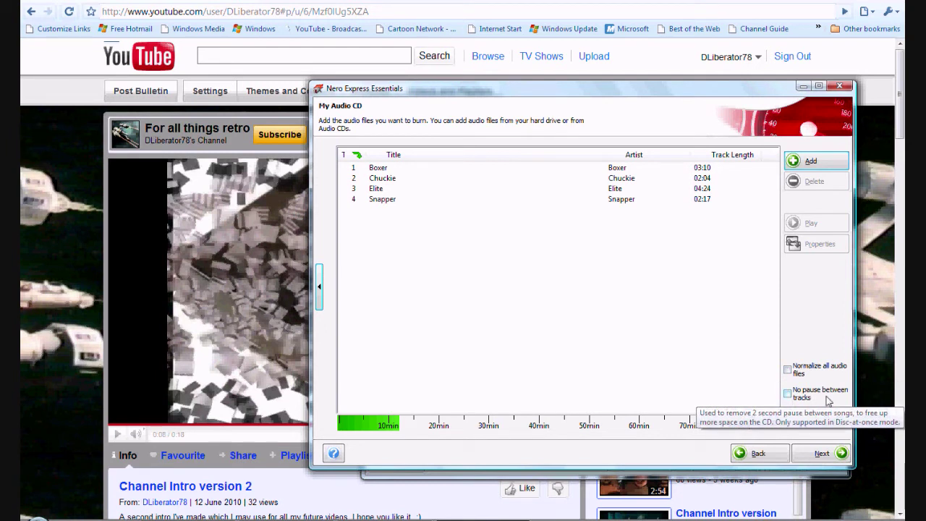
# Go to Final Burn Settings and burn the four-track audio CD at 24x
pyautogui.click(823, 454)
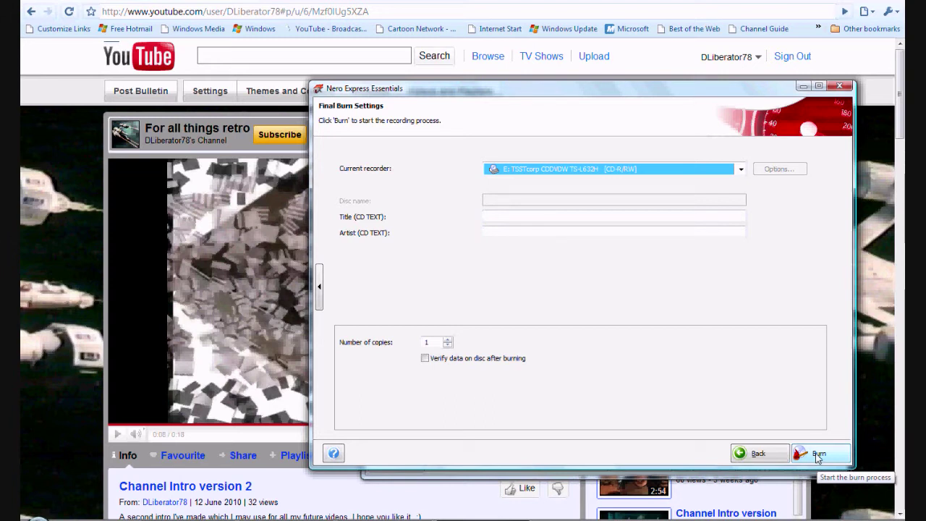
pyautogui.click(818, 454)
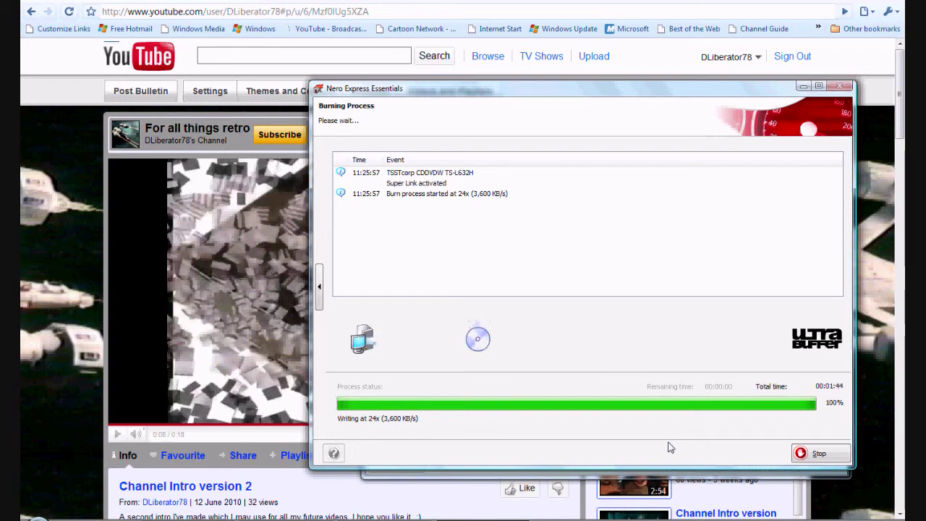
# Acknowledge the finished burn, exit Nero Express without saving the project, and close StartSmart
pyautogui.click(672, 308)
pyautogui.click(819, 454)
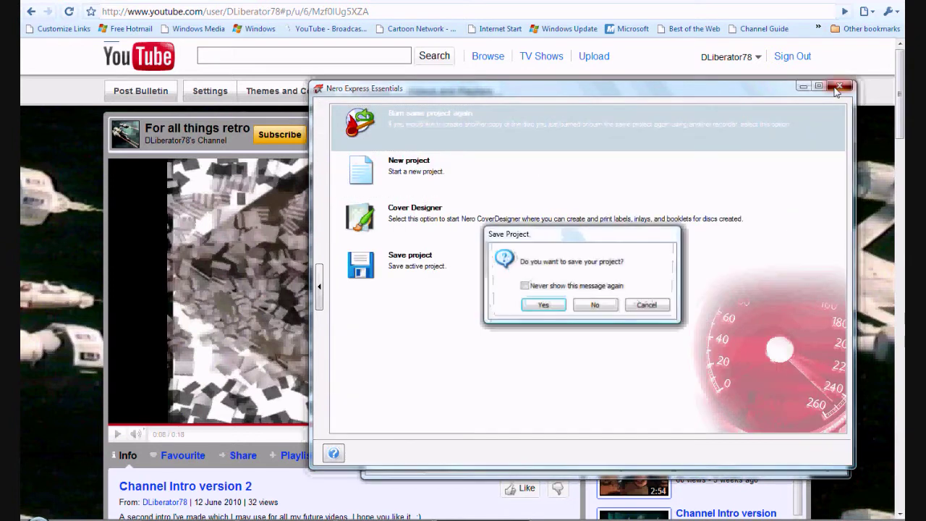
pyautogui.click(595, 305)
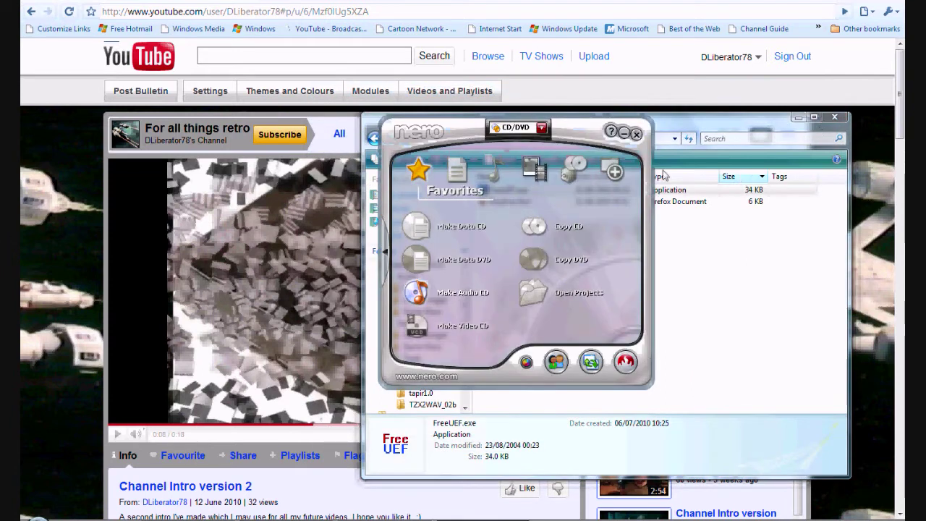
pyautogui.click(637, 134)
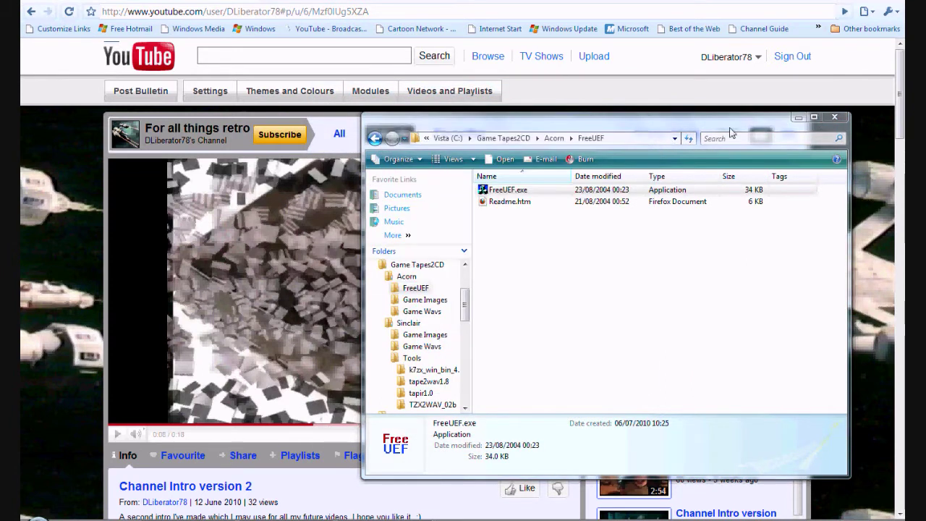